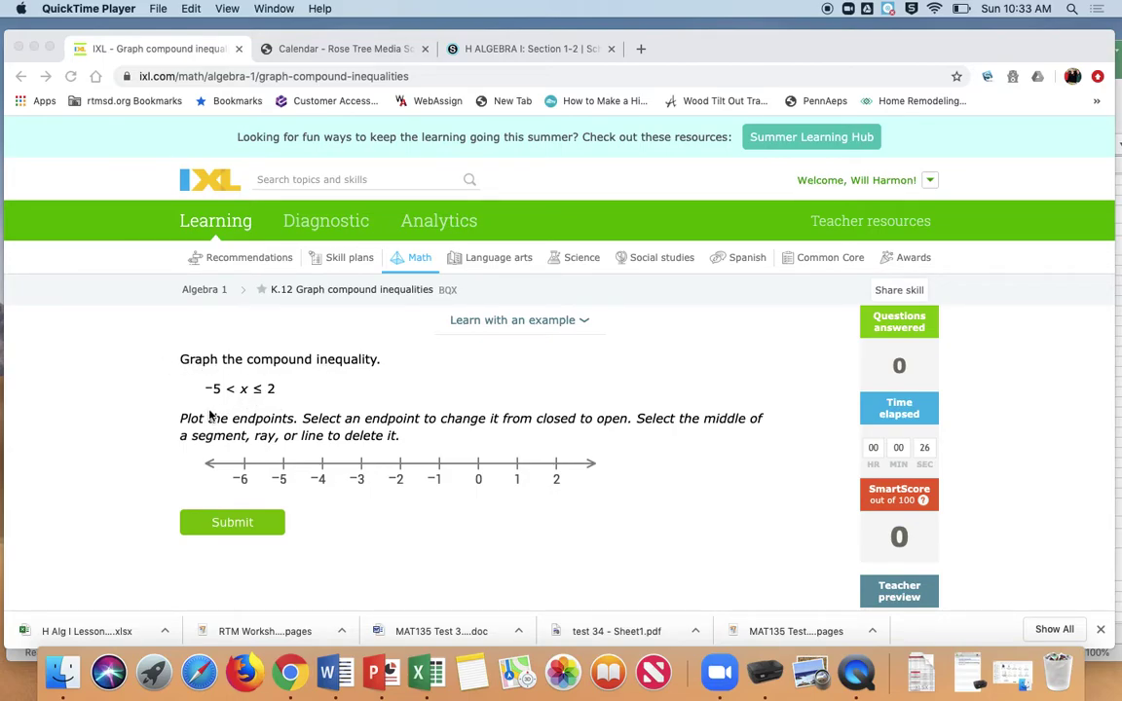
# Plot a point at −4 on the number line and switch its endpoint between closed and open.
pyautogui.click(322, 470)
pyautogui.click(323, 468)
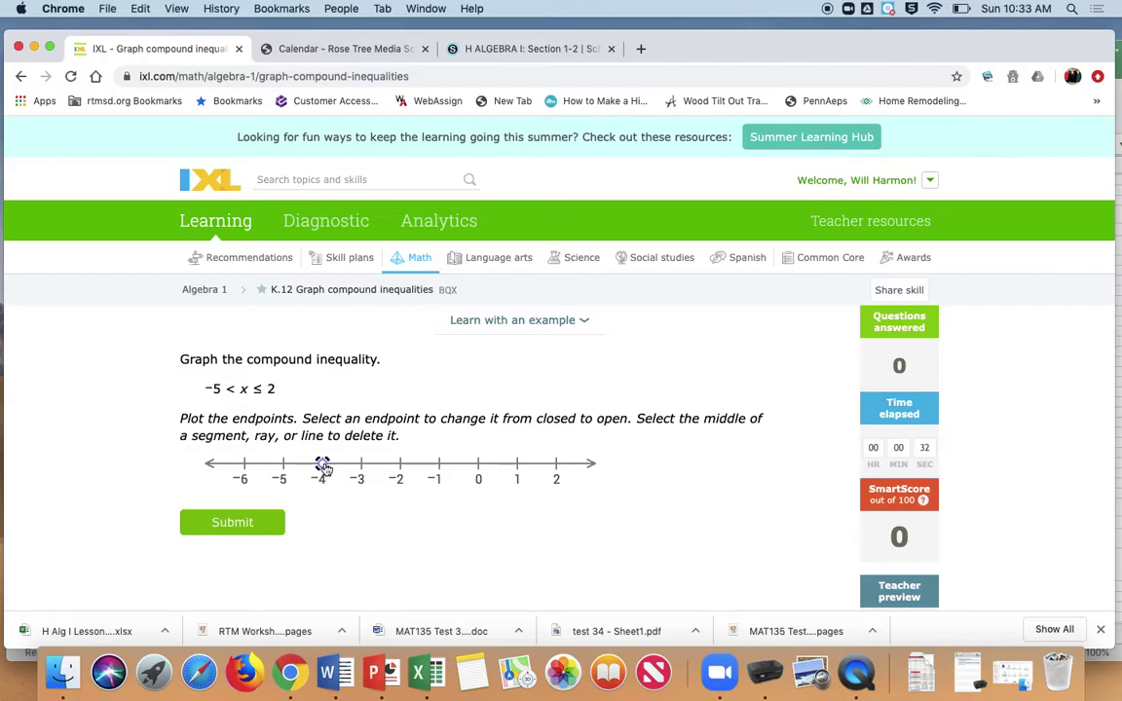
pyautogui.moveTo(323, 466)
pyautogui.mouseDown()
pyautogui.moveTo(361, 464)
pyautogui.moveTo(207, 469)
pyautogui.moveTo(322, 463)
pyautogui.mouseUp()
pyautogui.click(322, 464)
pyautogui.click(322, 465)
pyautogui.click(323, 466)
pyautogui.moveTo(325, 469)
pyautogui.mouseDown()
pyautogui.moveTo(409, 468)
pyautogui.moveTo(324, 474)
pyautogui.mouseUp()
pyautogui.rightClick(324, 470)
pyautogui.click(282, 418)
pyautogui.scroll(-3, 342, 411)
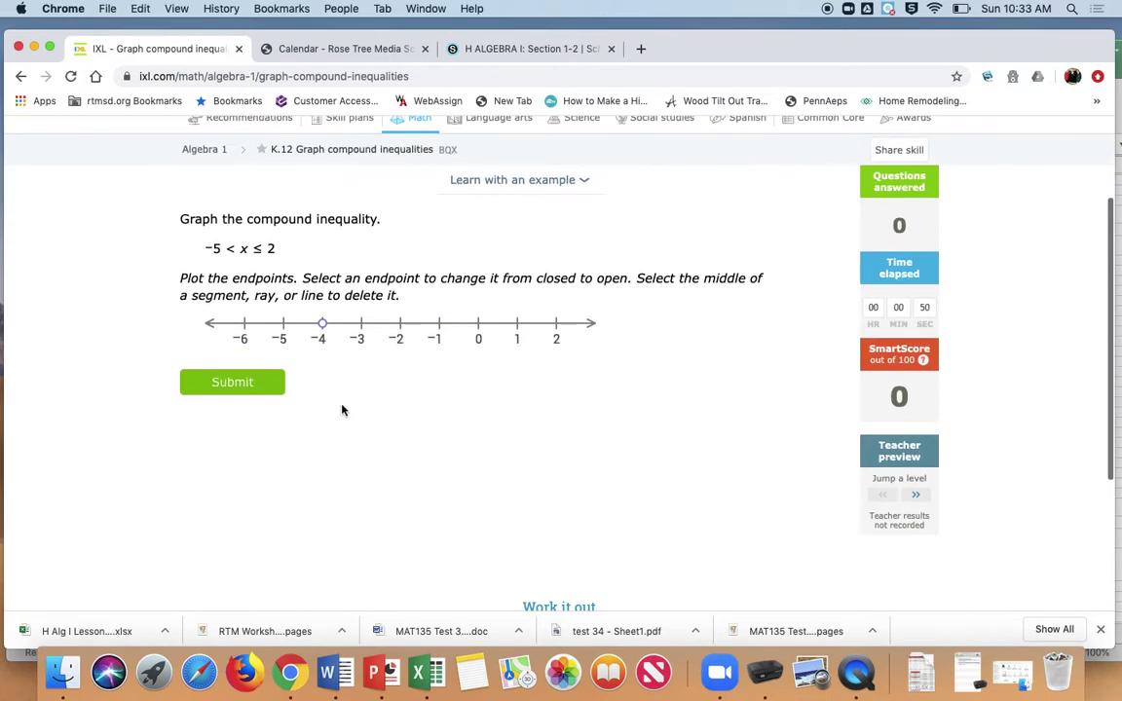
pyautogui.scroll(1, 341, 411)
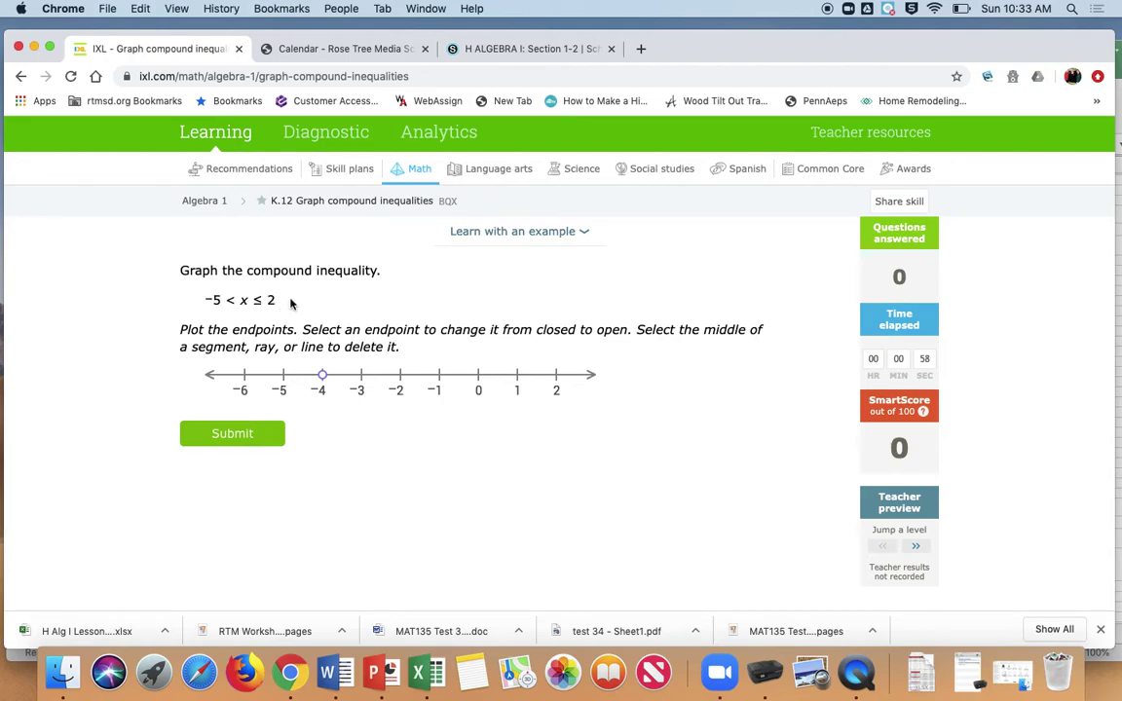
# Graph a segment from an open endpoint at −5 to a closed endpoint at −2, and delete the segment.
pyautogui.click(284, 375)
pyautogui.click(285, 378)
pyautogui.click(284, 380)
pyautogui.click(283, 377)
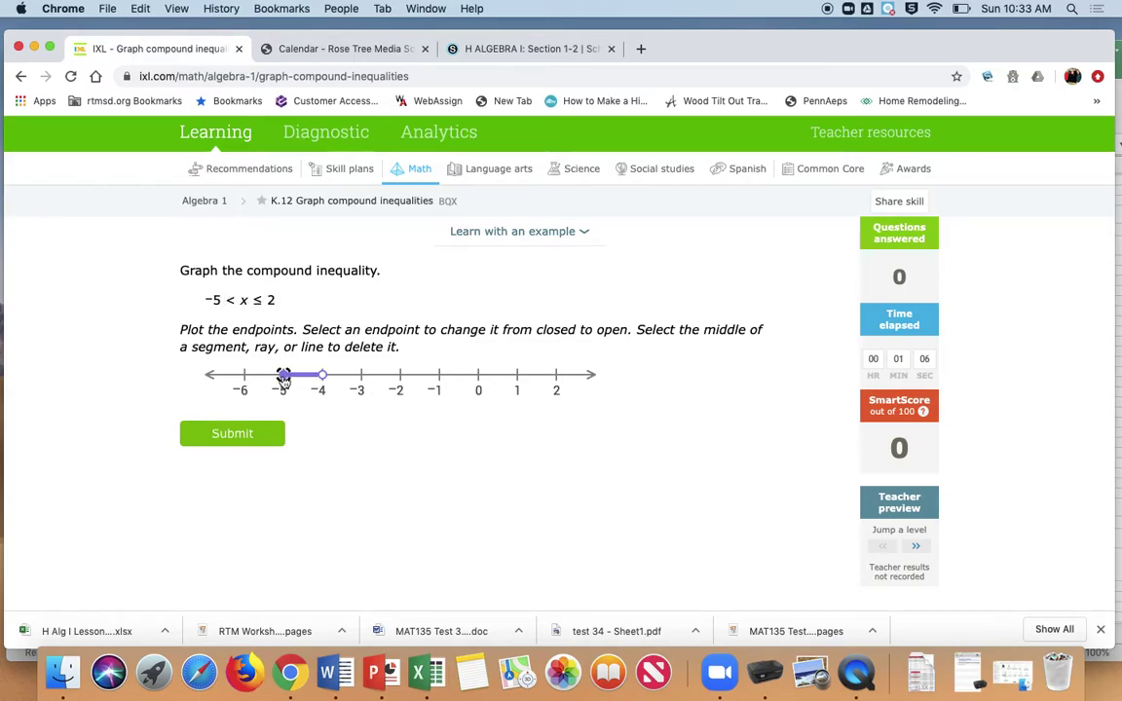
pyautogui.click(322, 377)
pyautogui.click(321, 376)
pyautogui.moveTo(327, 380); pyautogui.dragTo(357, 376)
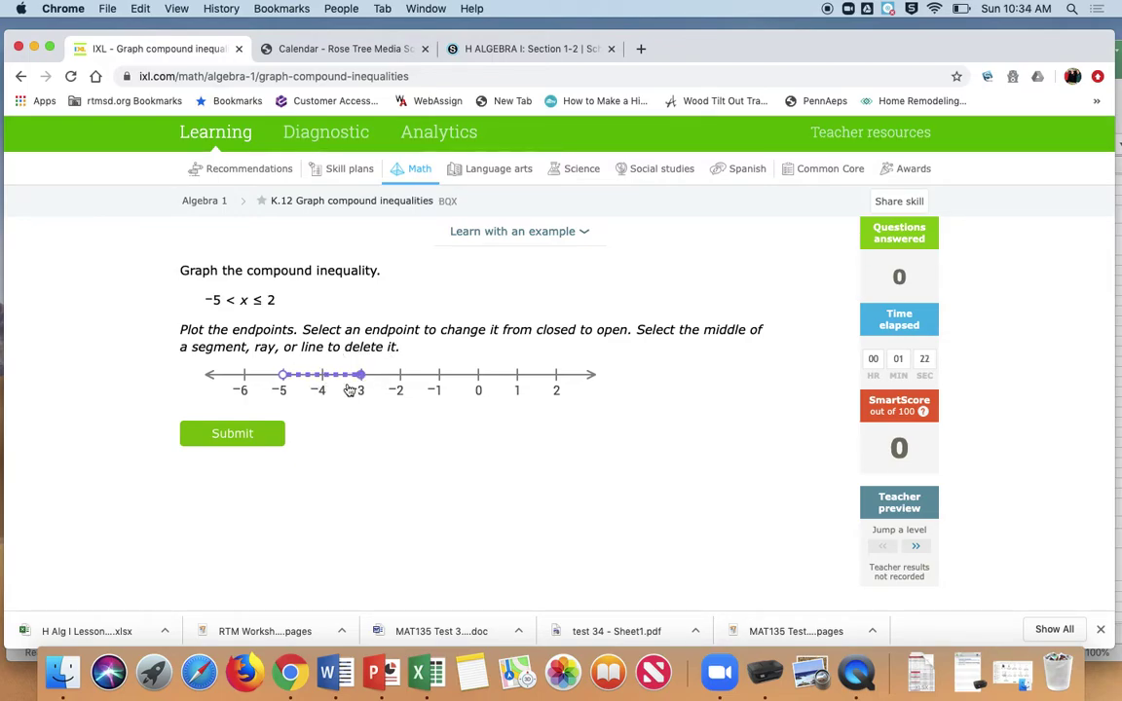
pyautogui.click(363, 379)
pyautogui.click(363, 376)
pyautogui.moveTo(364, 376); pyautogui.dragTo(400, 376)
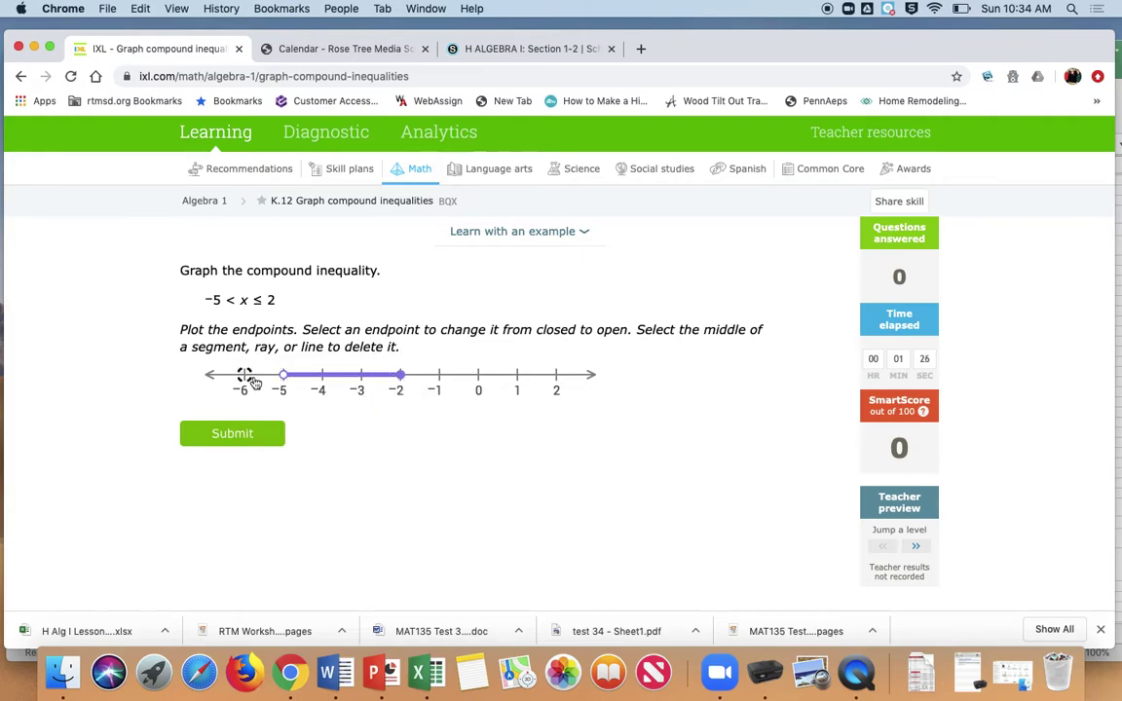
pyautogui.click(327, 382)
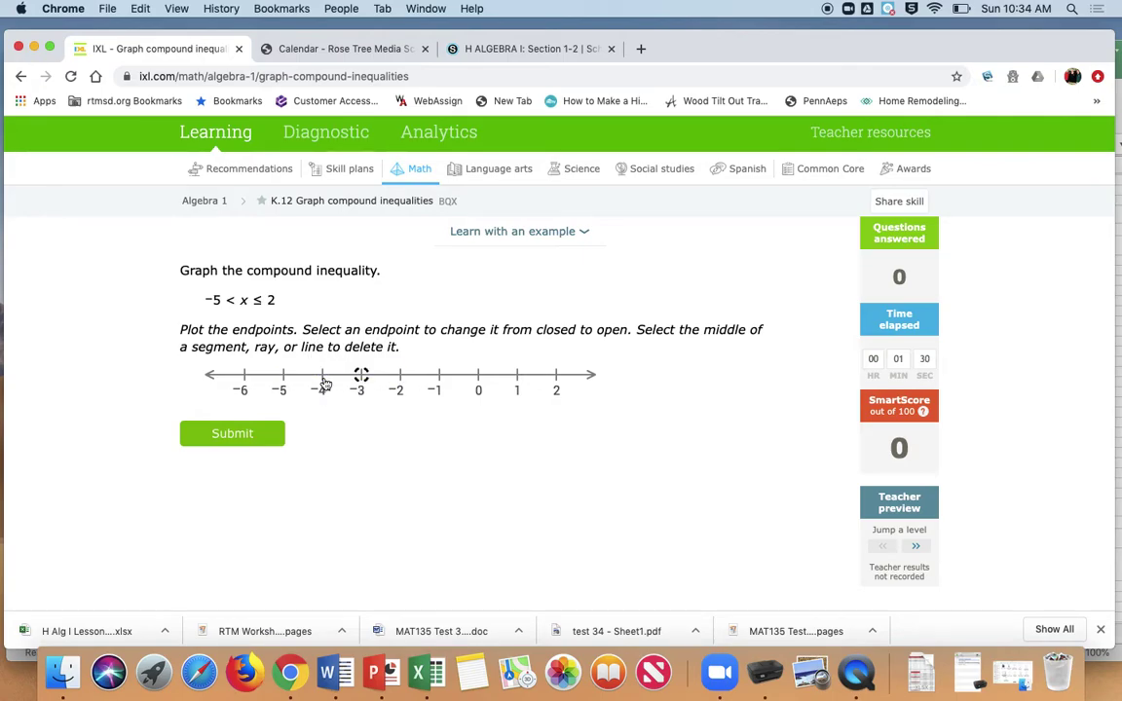
# Redraw the segment from an open endpoint at −5, extend it to a closed endpoint at 2, and delete it.
pyautogui.moveTo(287, 378); pyautogui.dragTo(322, 378)
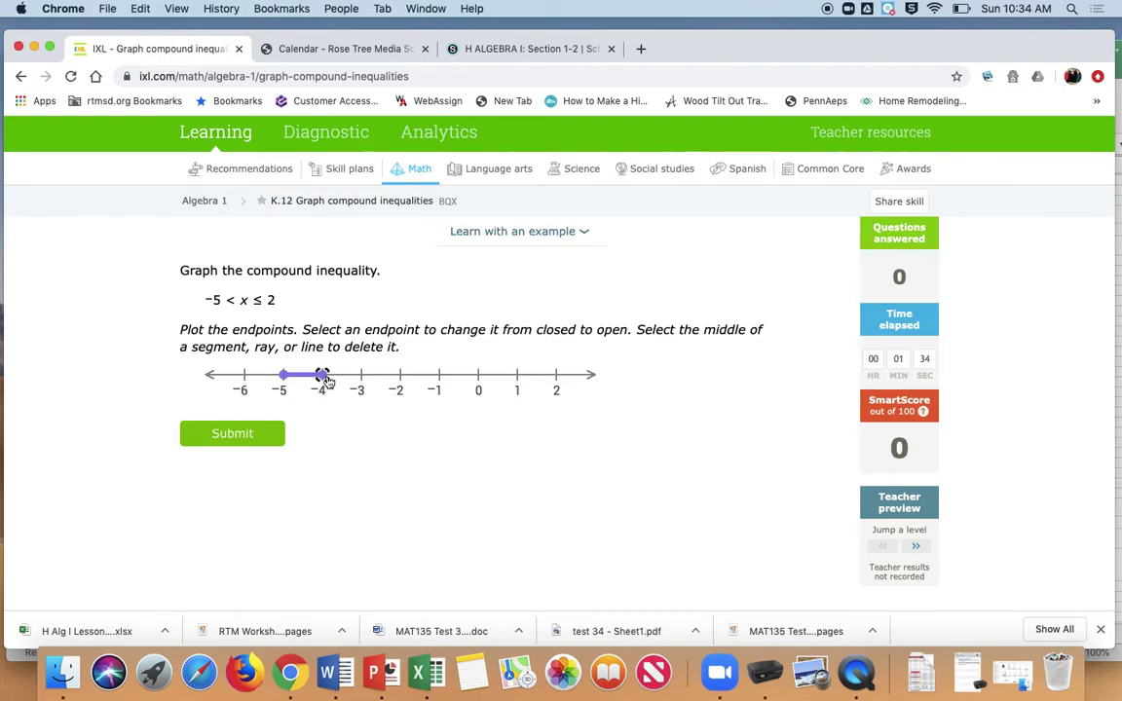
pyautogui.click(285, 378)
pyautogui.click(323, 376)
pyautogui.click(360, 376)
pyautogui.click(321, 377)
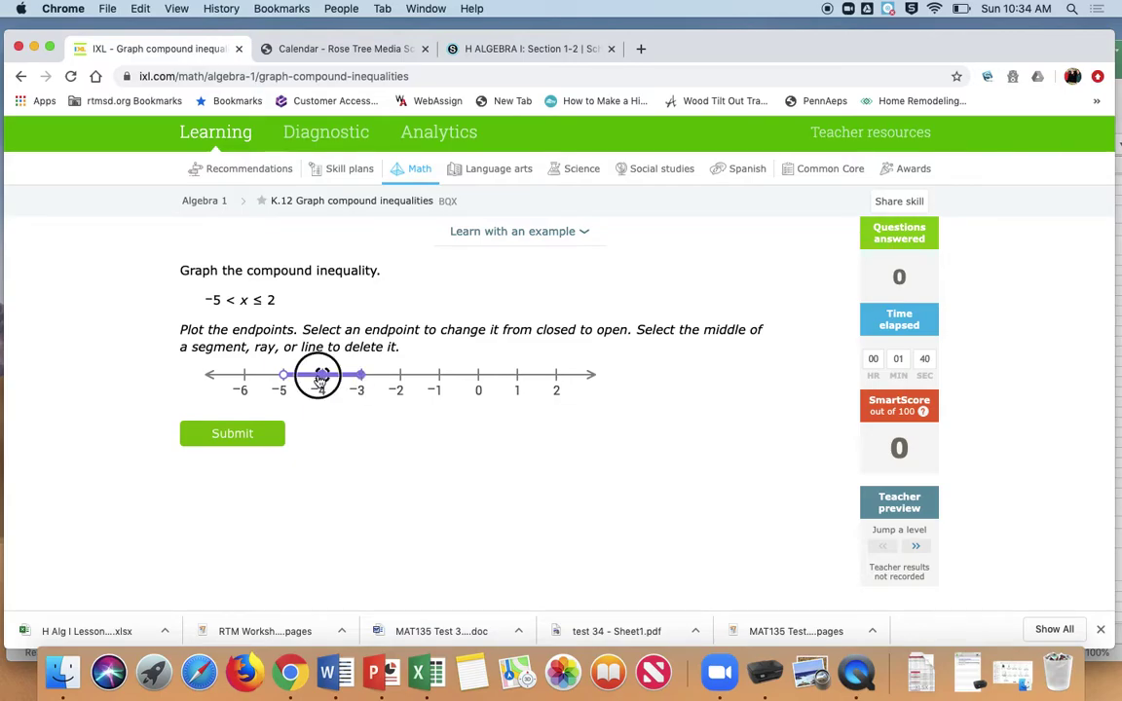
pyautogui.click(399, 375)
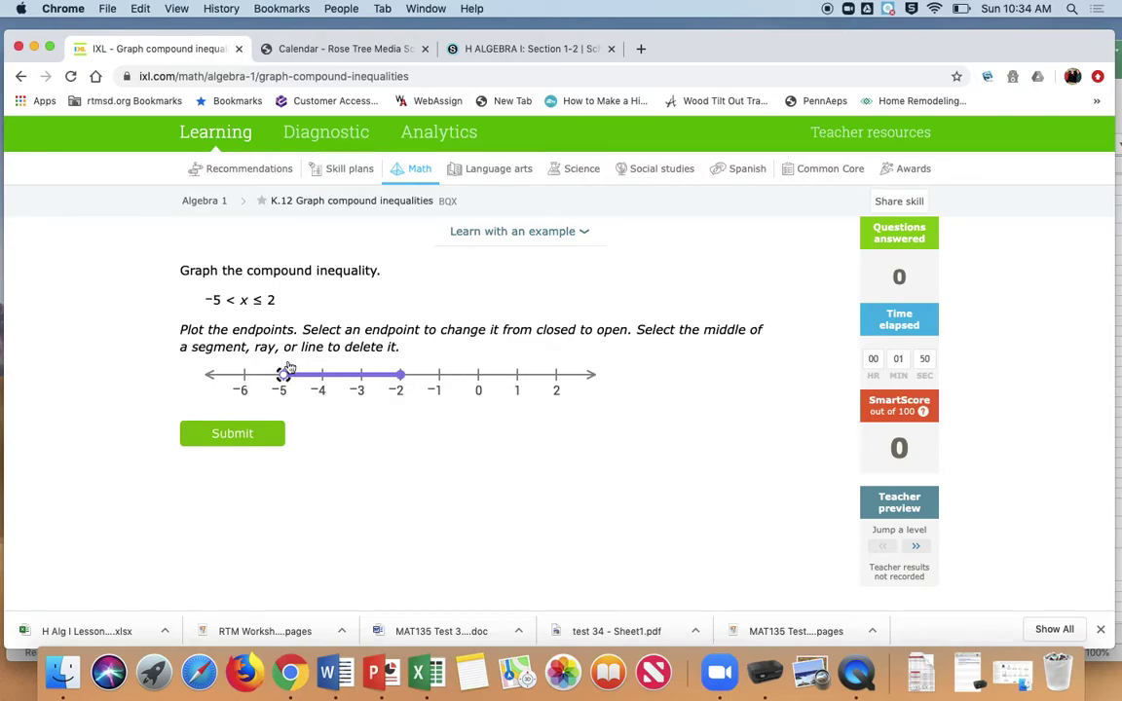
pyautogui.click(401, 376)
pyautogui.click(554, 377)
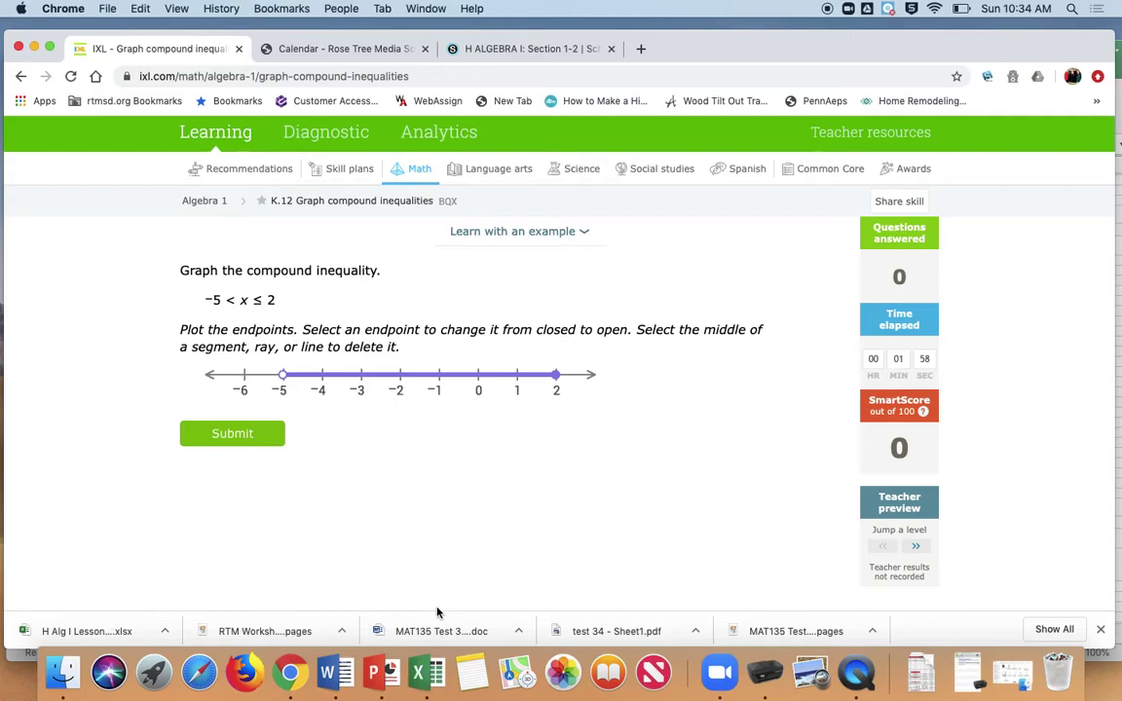
pyautogui.click(352, 378)
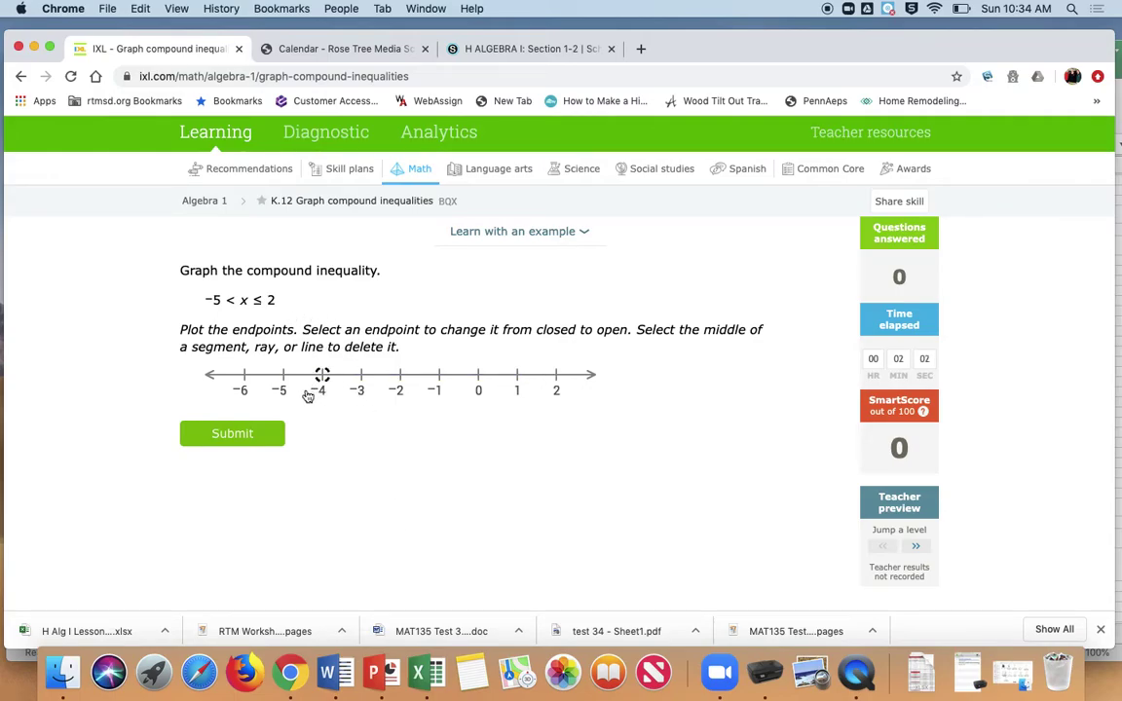
# Graph −5 < x ≤ 2 with an open endpoint at −5 and a closed endpoint at 2, and submit the answer.
pyautogui.click(283, 375)
pyautogui.click(282, 375)
pyautogui.click(555, 375)
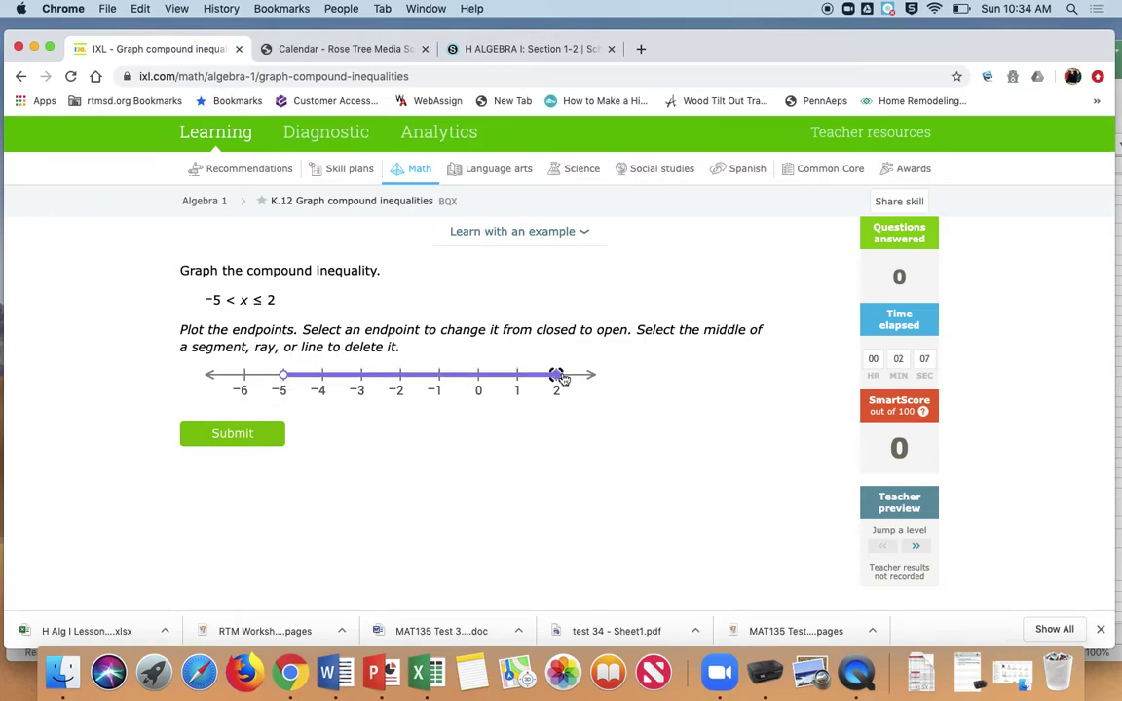
pyautogui.click(244, 440)
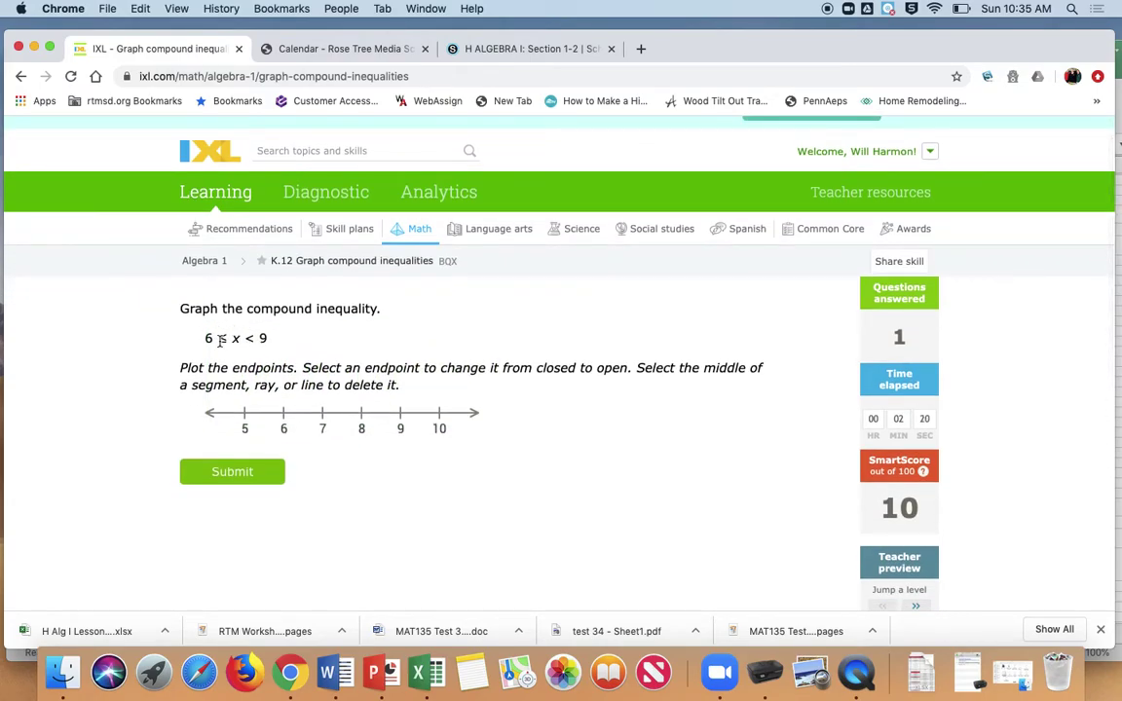
# Graph 6 ≤ x < 9 with a closed endpoint at 6 and an open endpoint at 9, and submit the answer.
pyautogui.click(284, 415)
pyautogui.click(400, 415)
pyautogui.click(401, 416)
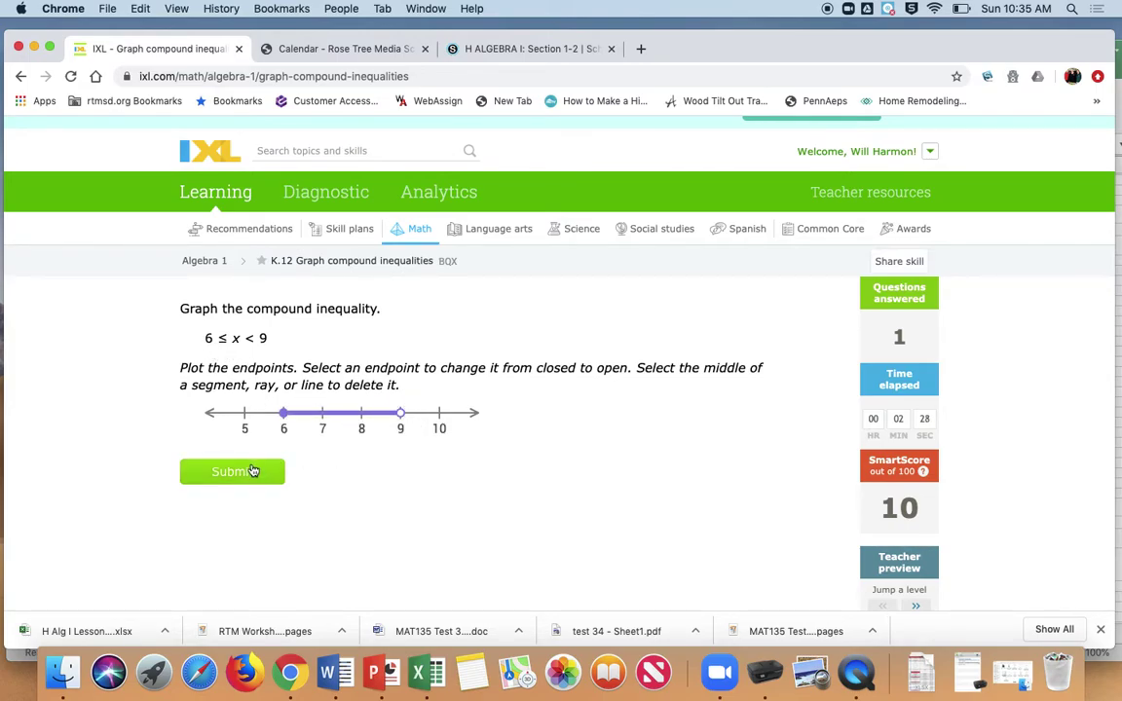
pyautogui.click(249, 472)
# Graph 7 ≤ x < 8 with a closed endpoint at 7 and an open endpoint at 8, and submit the answer.
pyautogui.scroll(-2, 250, 469)
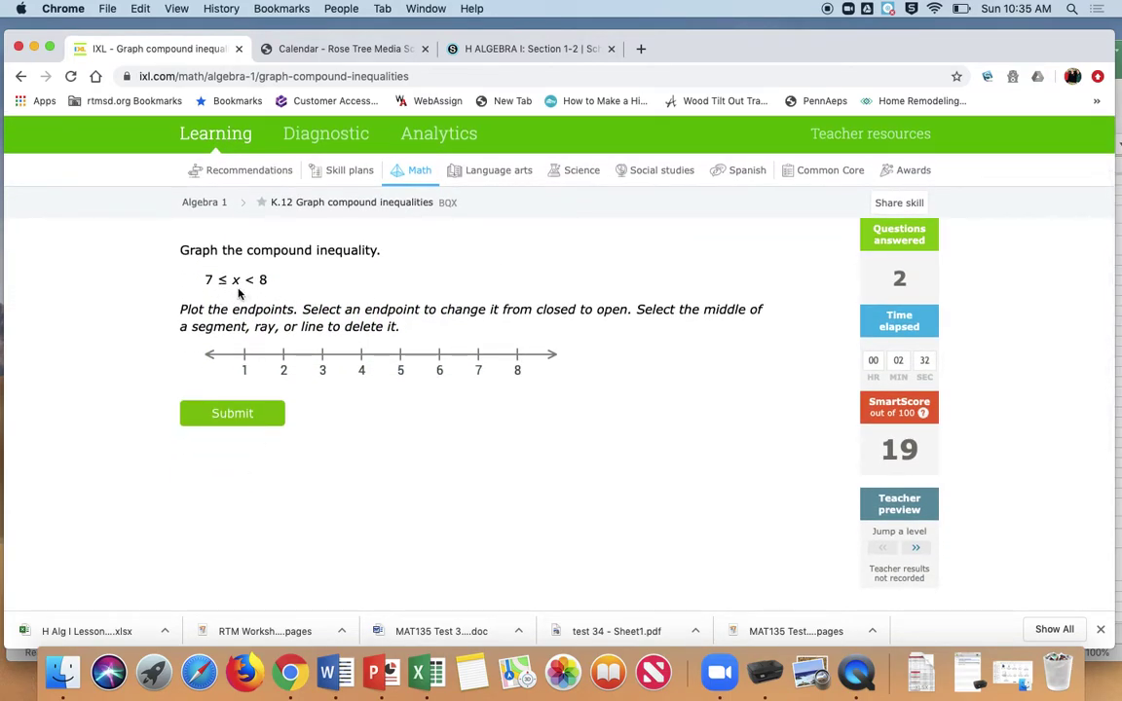
pyautogui.moveTo(478, 358); pyautogui.dragTo(517, 357)
pyautogui.click(517, 356)
pyautogui.click(281, 417)
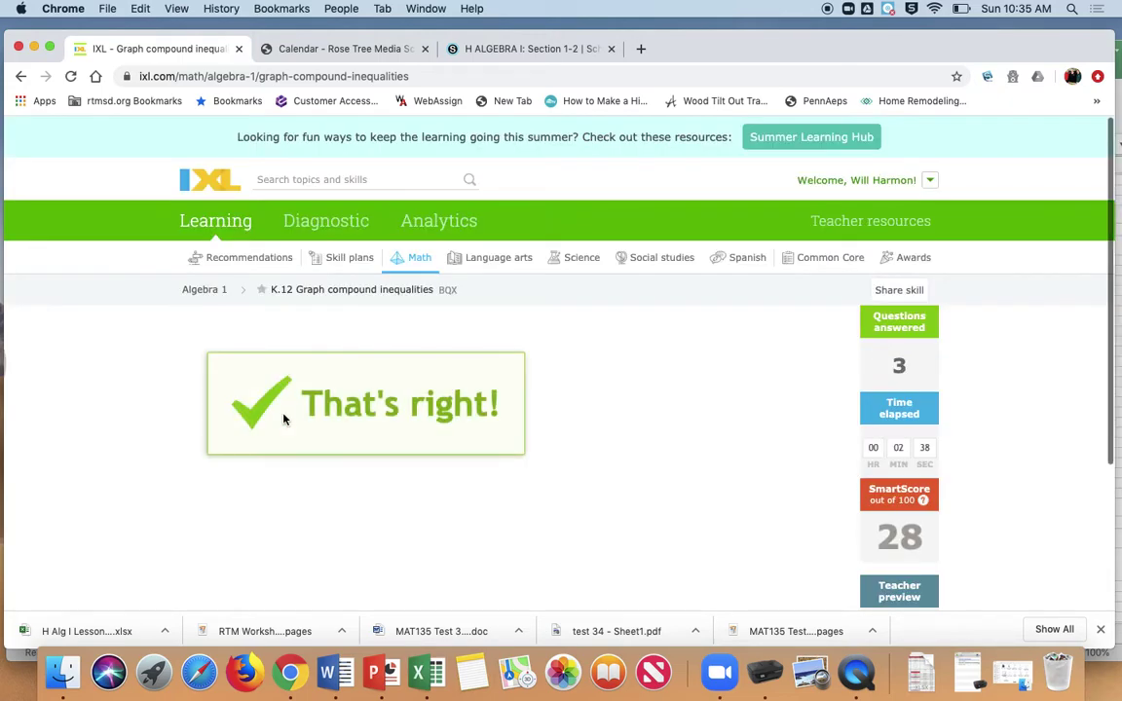
# Graph 3 < x ≤ 6 with an open endpoint at 3 and a closed endpoint at 6, and submit the answer.
pyautogui.scroll(-4, 278, 292)
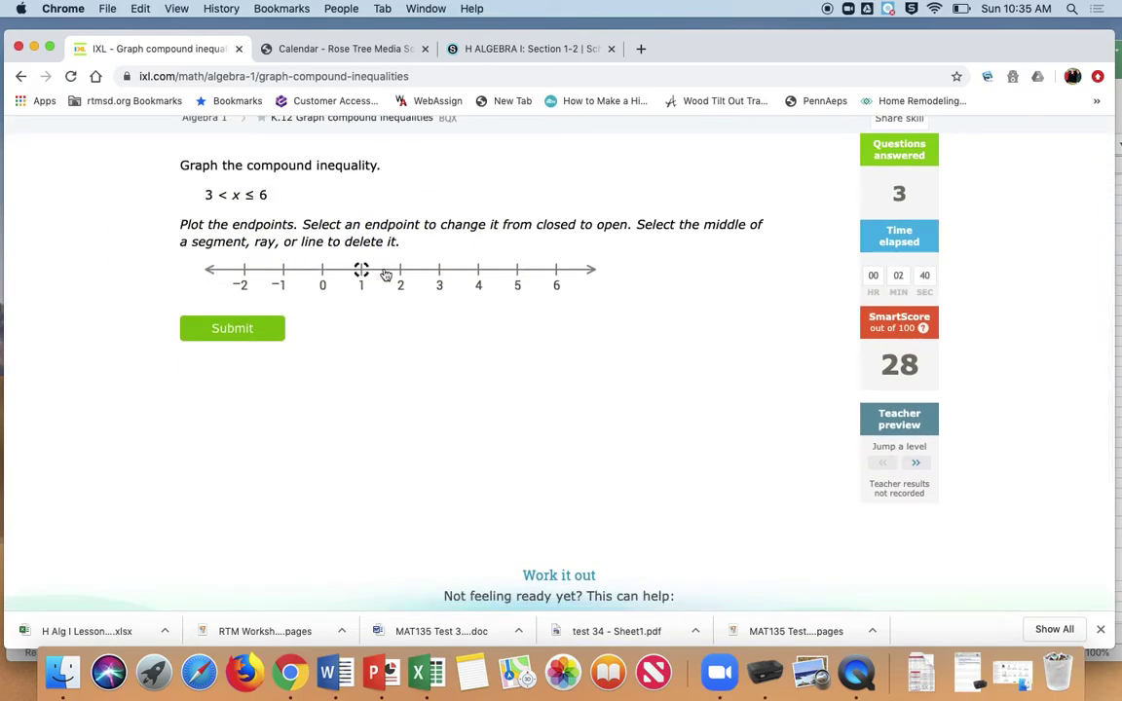
pyautogui.click(440, 272)
pyautogui.moveTo(439, 272); pyautogui.dragTo(562, 270)
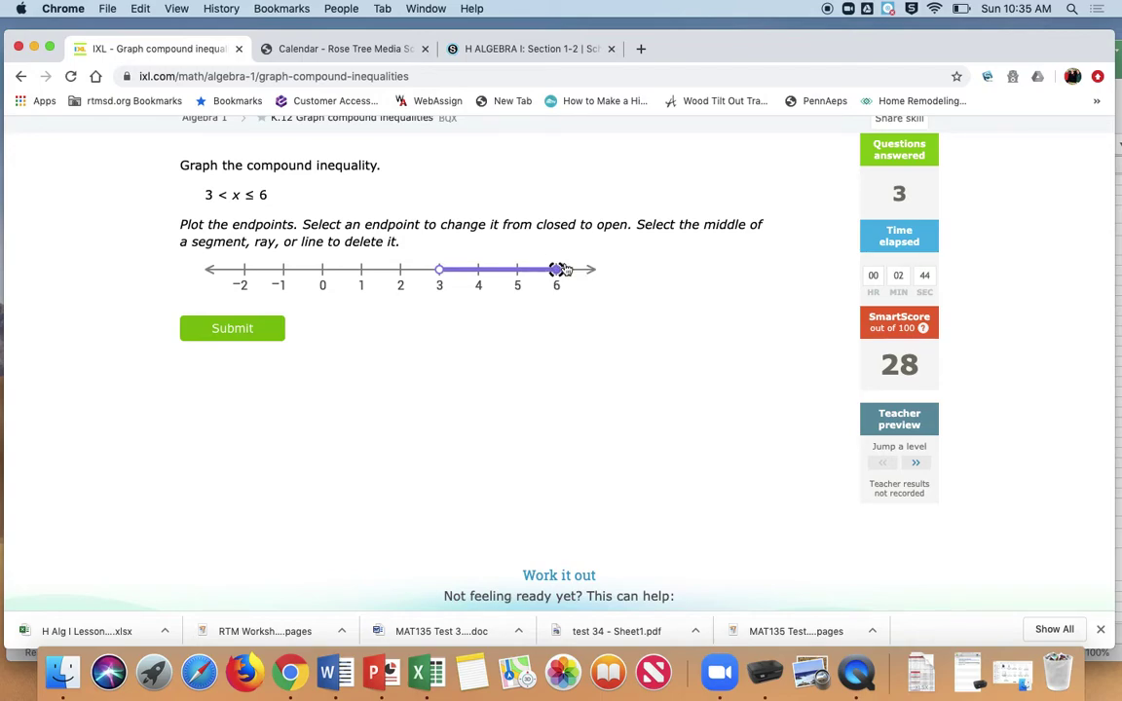
pyautogui.click(242, 325)
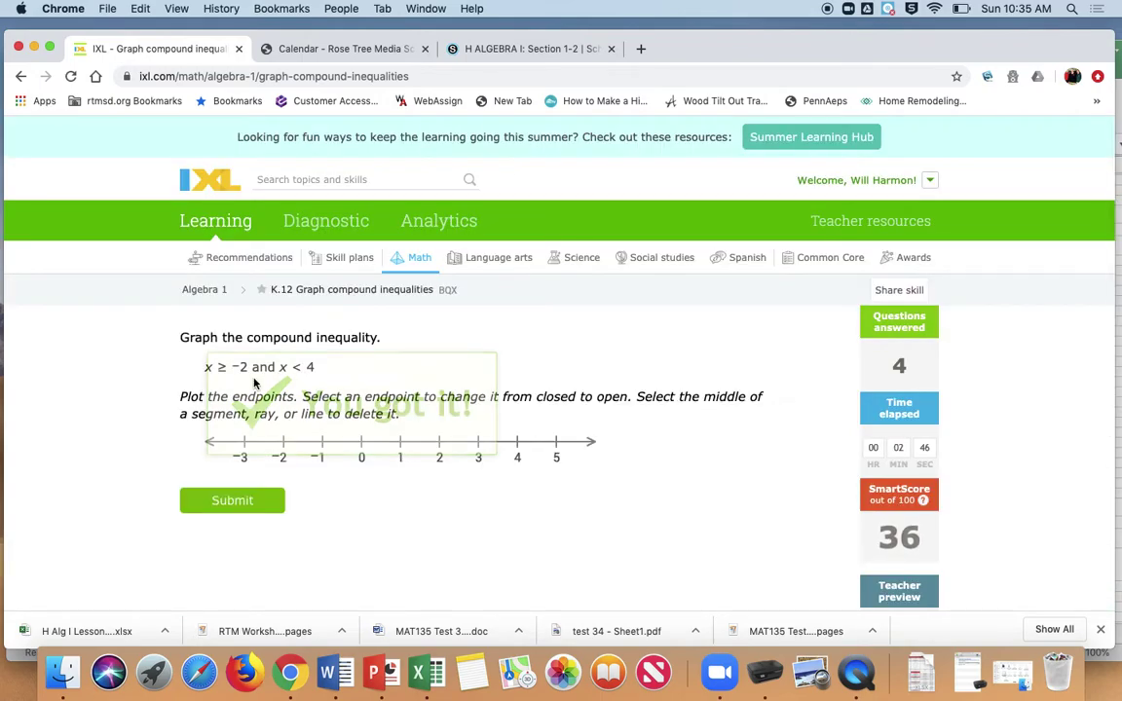
# Graph x ≥ −2 and x < 4 as a segment from closed −2 to open 4, and submit the answer.
pyautogui.scroll(-3, 256, 382)
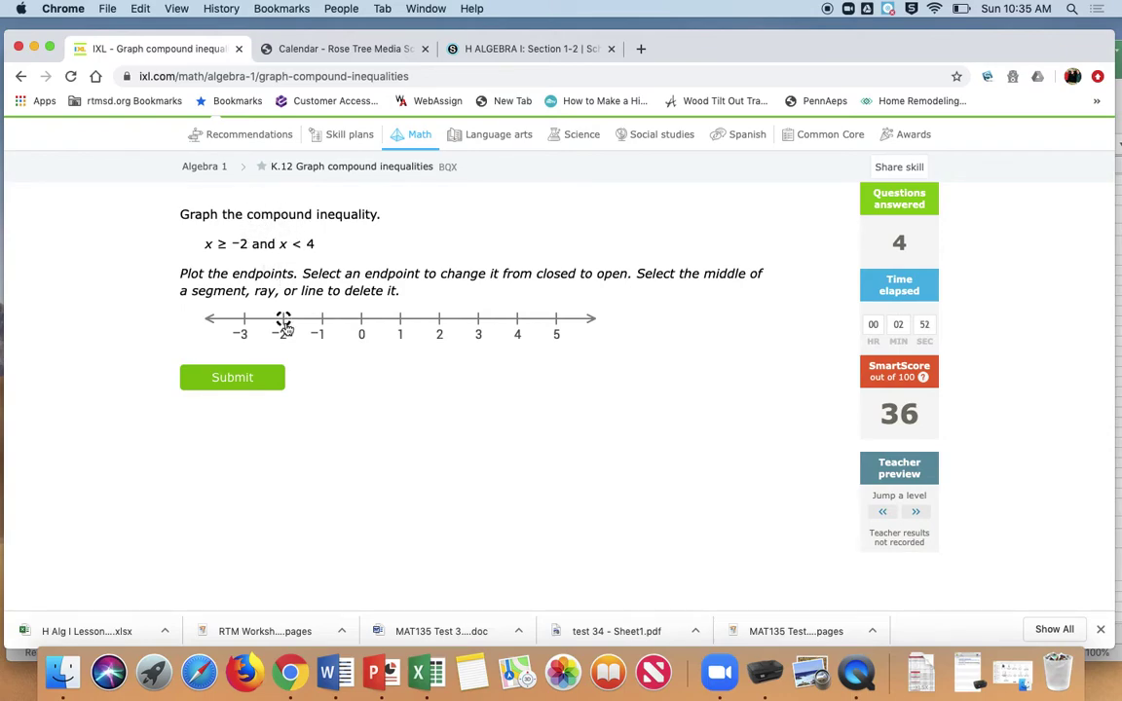
pyautogui.moveTo(285, 322); pyautogui.dragTo(523, 328)
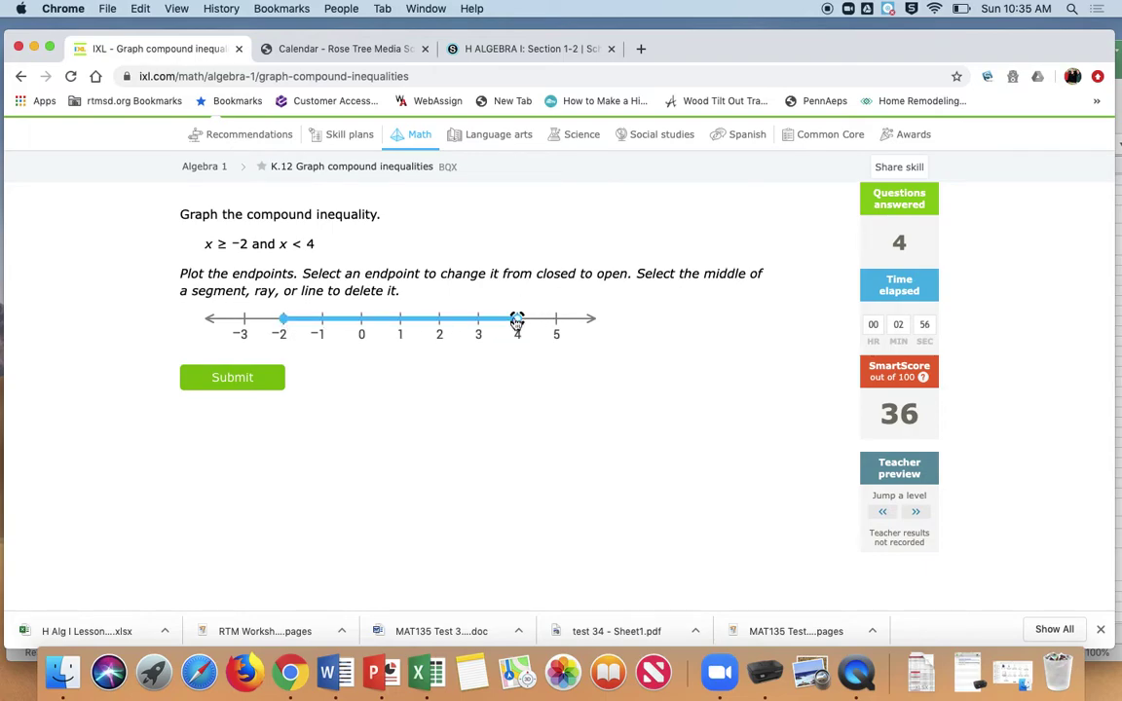
pyautogui.click(234, 377)
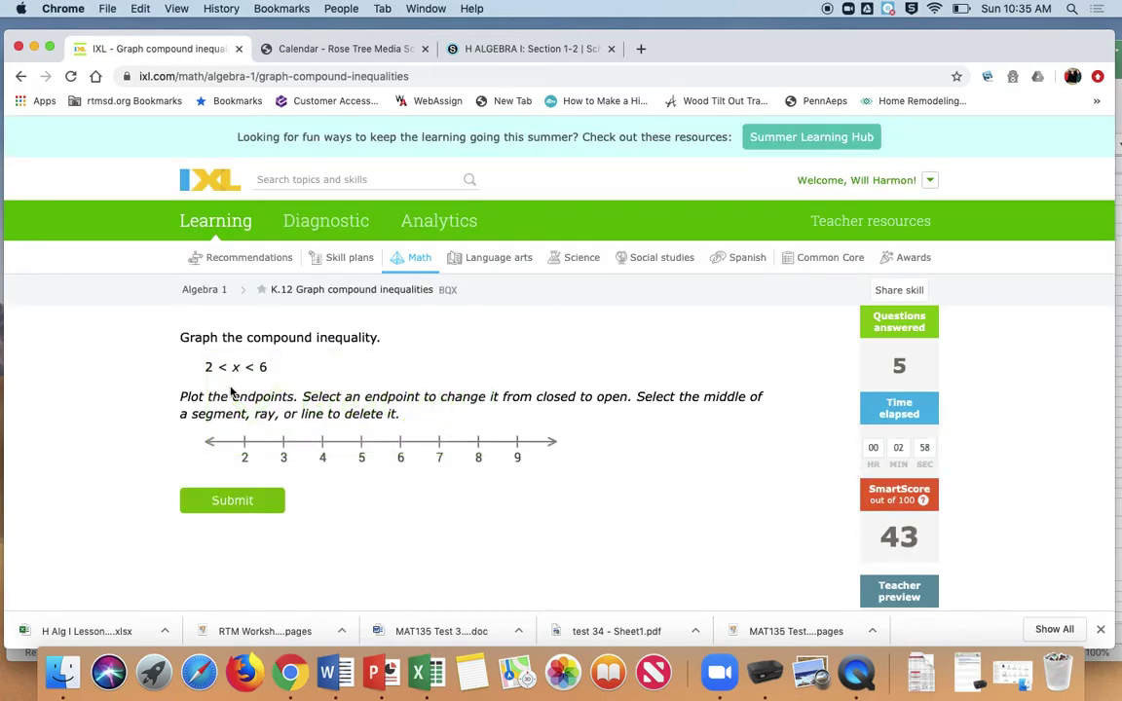
# Graph 2 < x < 6 as a segment with open endpoints at 2 and 6, and submit the answer.
pyautogui.scroll(-1, 232, 392)
pyautogui.moveTo(244, 391); pyautogui.dragTo(400, 390)
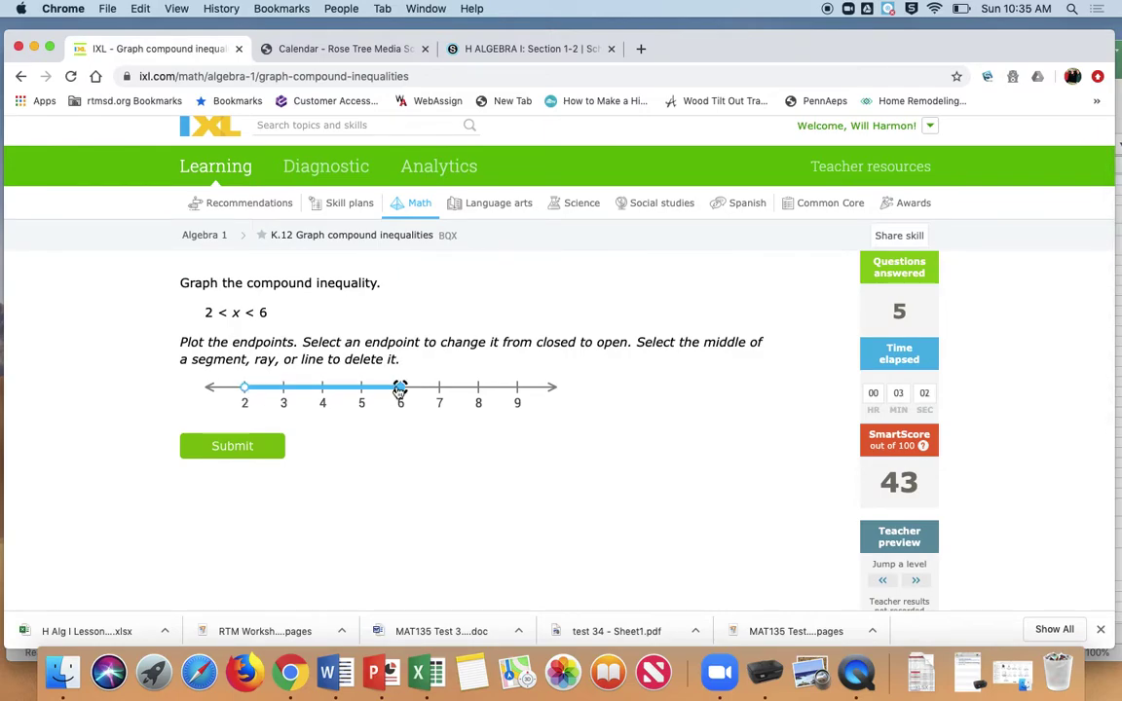
pyautogui.click(270, 446)
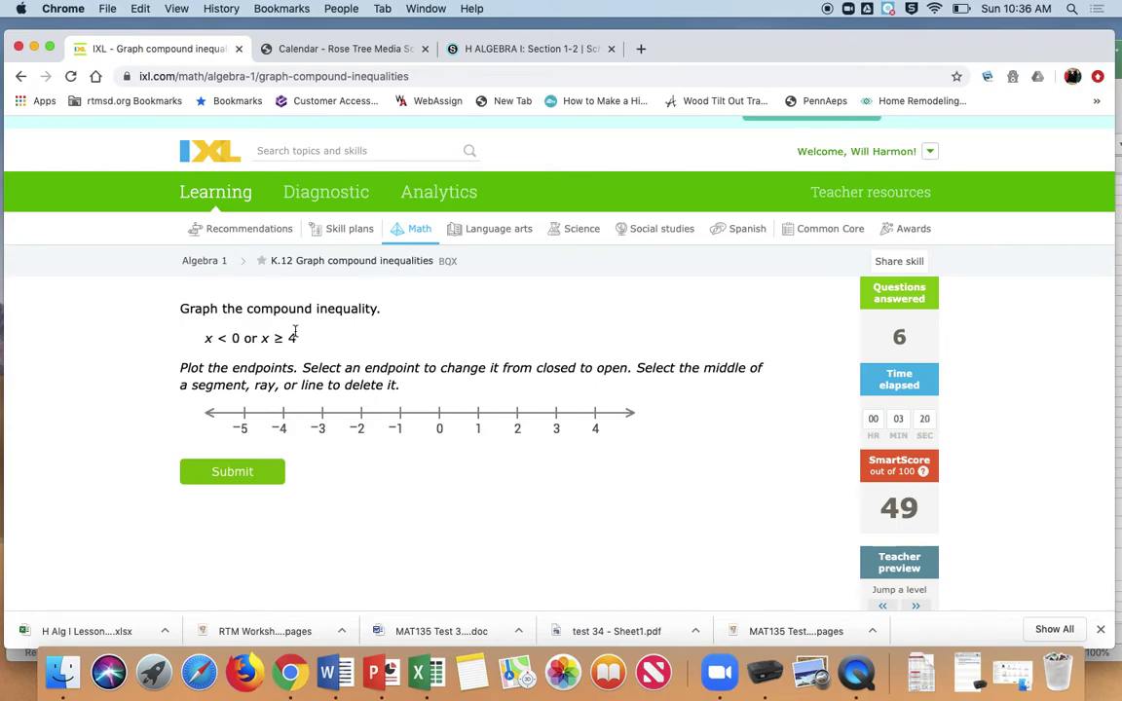
# Graph x < 0 or x ≥ 4 with a leftward ray from open 0 and a rightward ray from closed 4, and submit the answer.
pyautogui.click(440, 417)
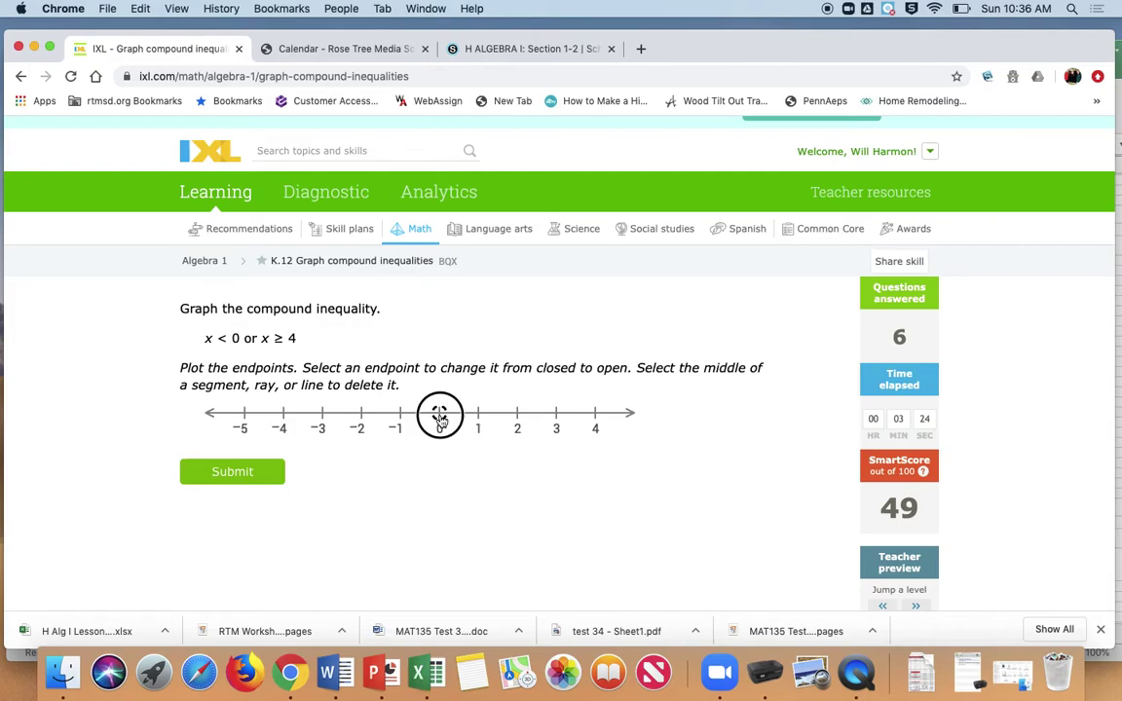
pyautogui.moveTo(441, 417); pyautogui.dragTo(213, 414)
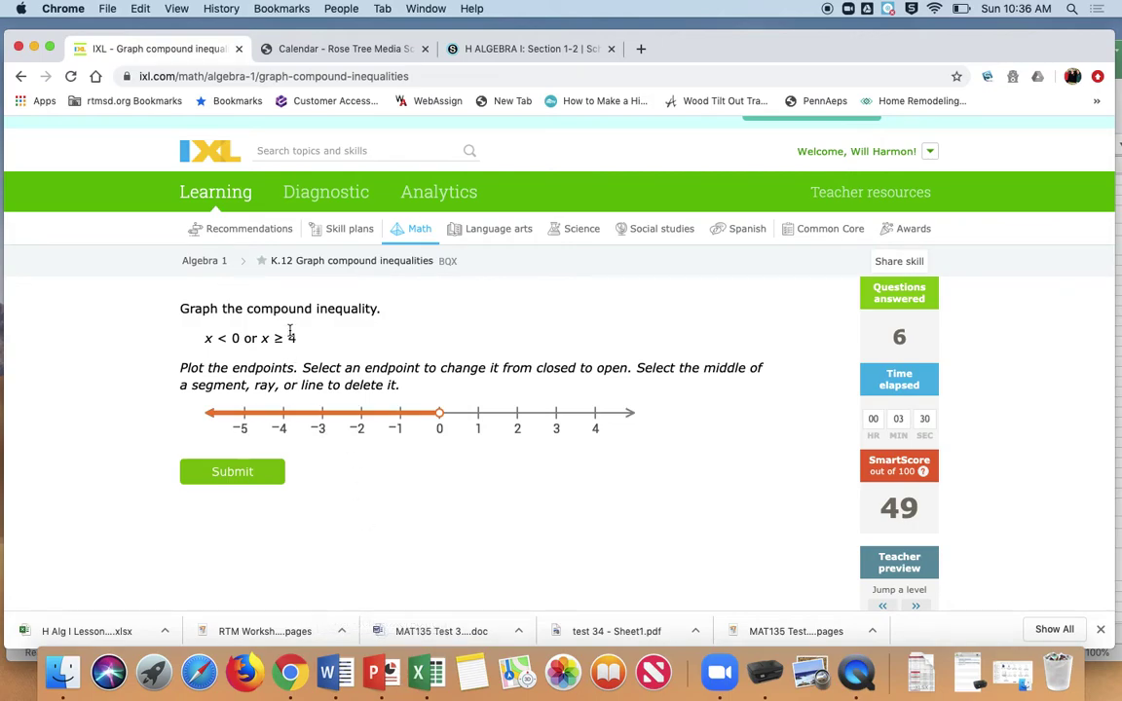
pyautogui.click(595, 415)
pyautogui.click(624, 413)
pyautogui.click(439, 413)
pyautogui.click(248, 481)
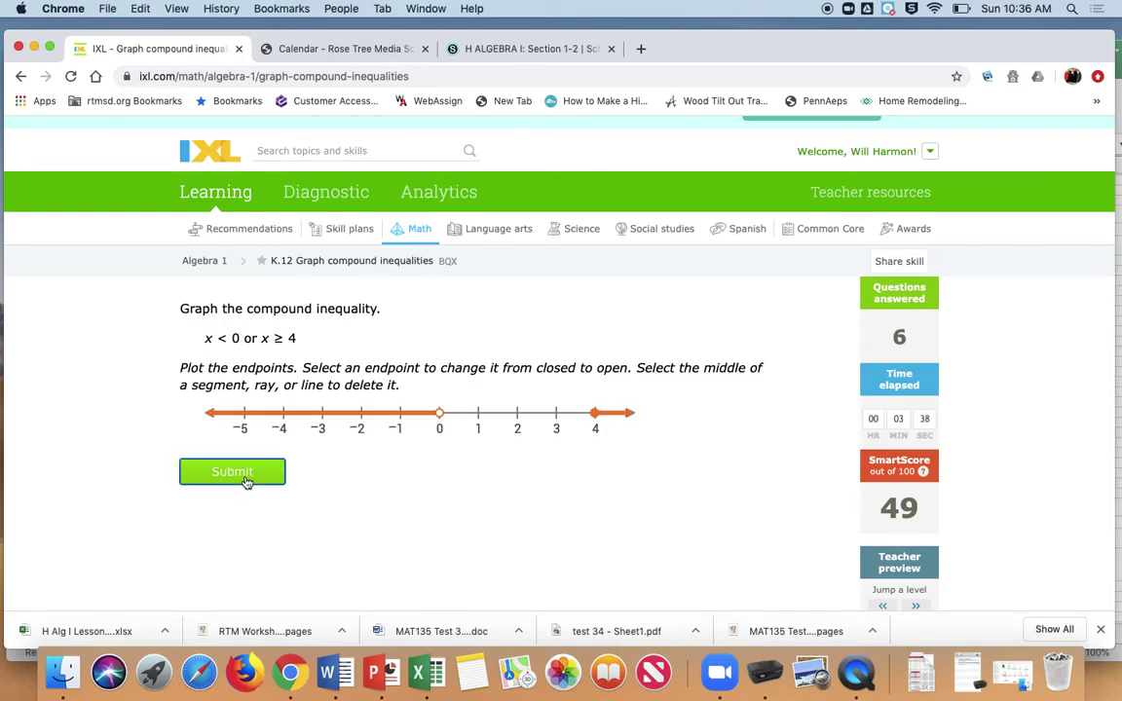
# Graph x < 669 or x > 674 with outward rays from open endpoints at 669 and 674, and submit the answer.
pyautogui.scroll(-1, 246, 481)
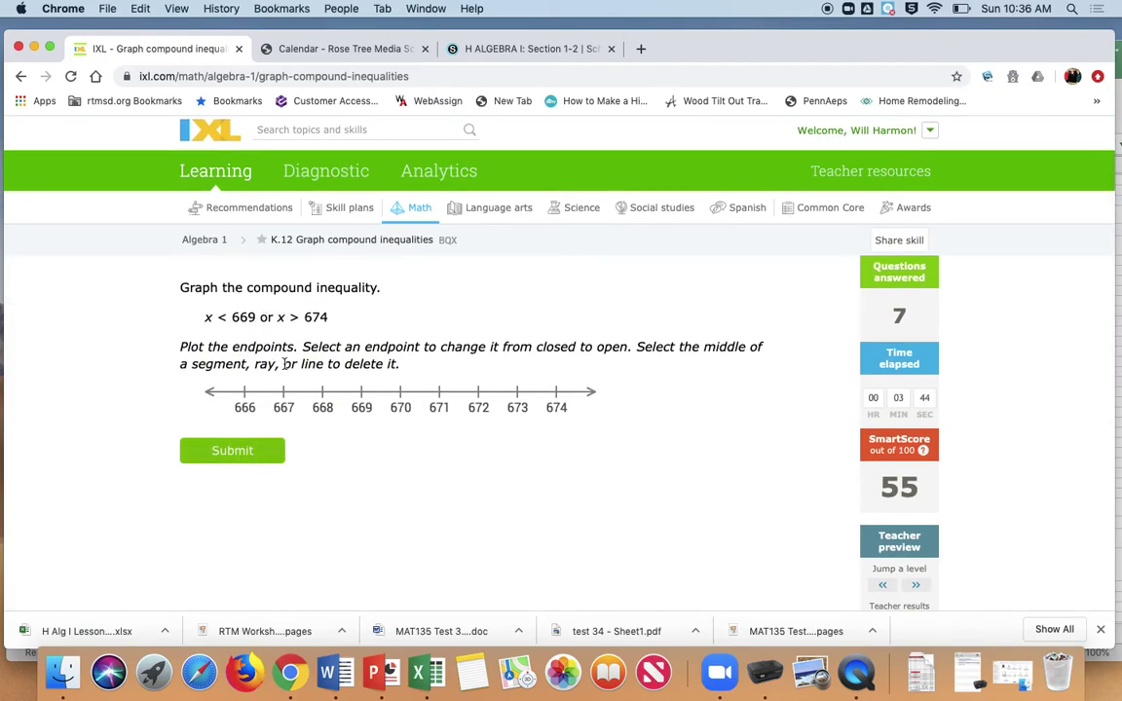
pyautogui.click(360, 393)
pyautogui.click(362, 394)
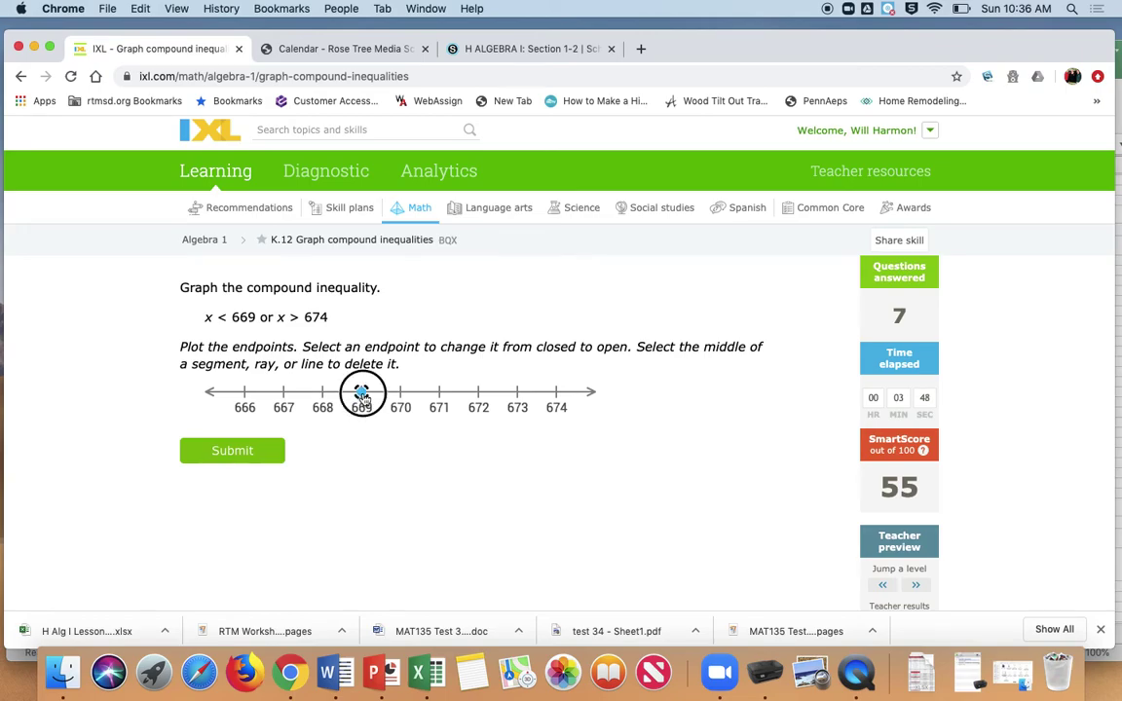
pyautogui.click(210, 393)
pyautogui.click(556, 392)
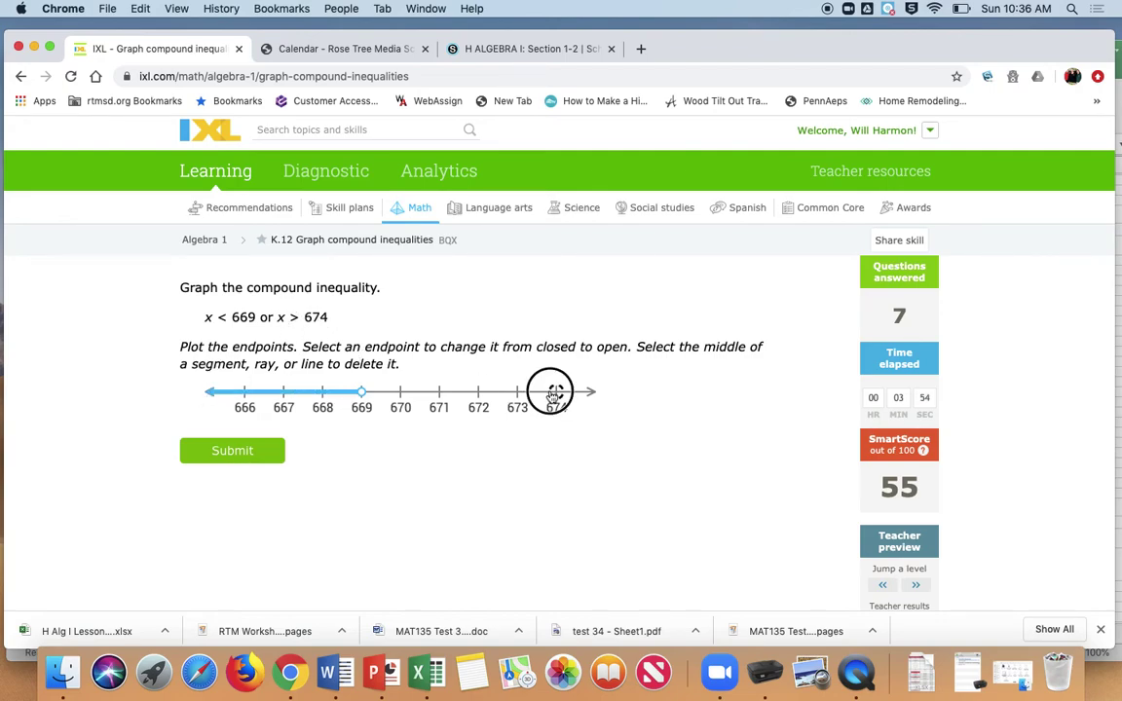
pyautogui.click(589, 393)
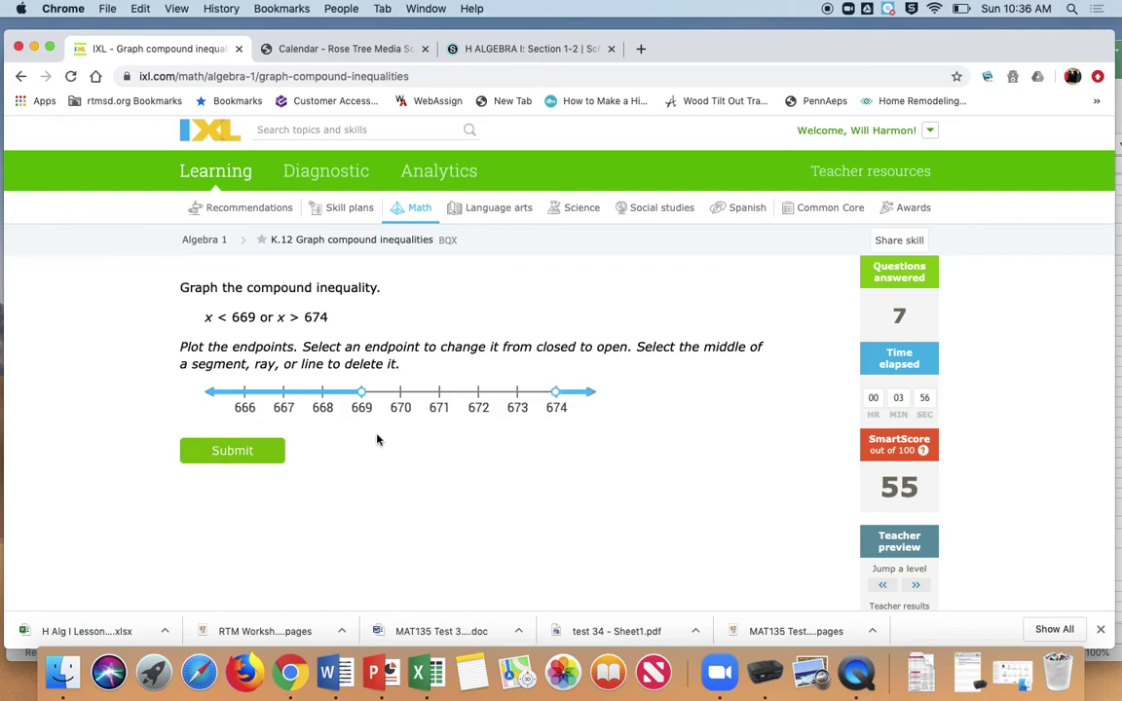
pyautogui.click(261, 446)
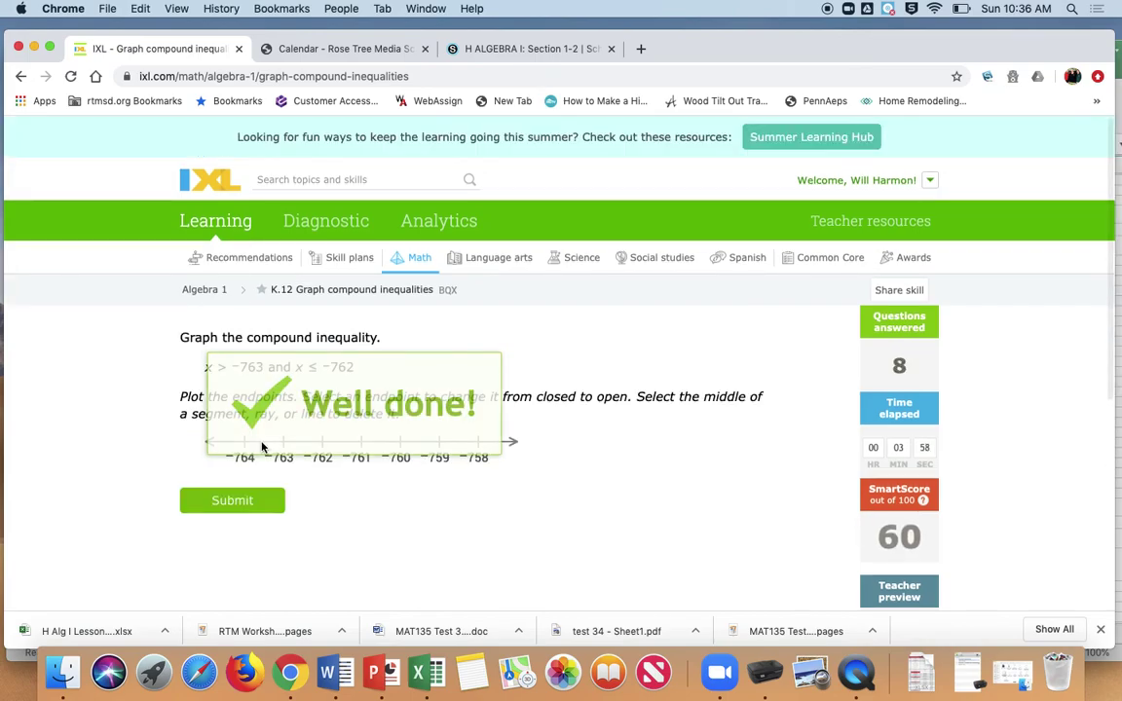
pyautogui.scroll(-2, 261, 446)
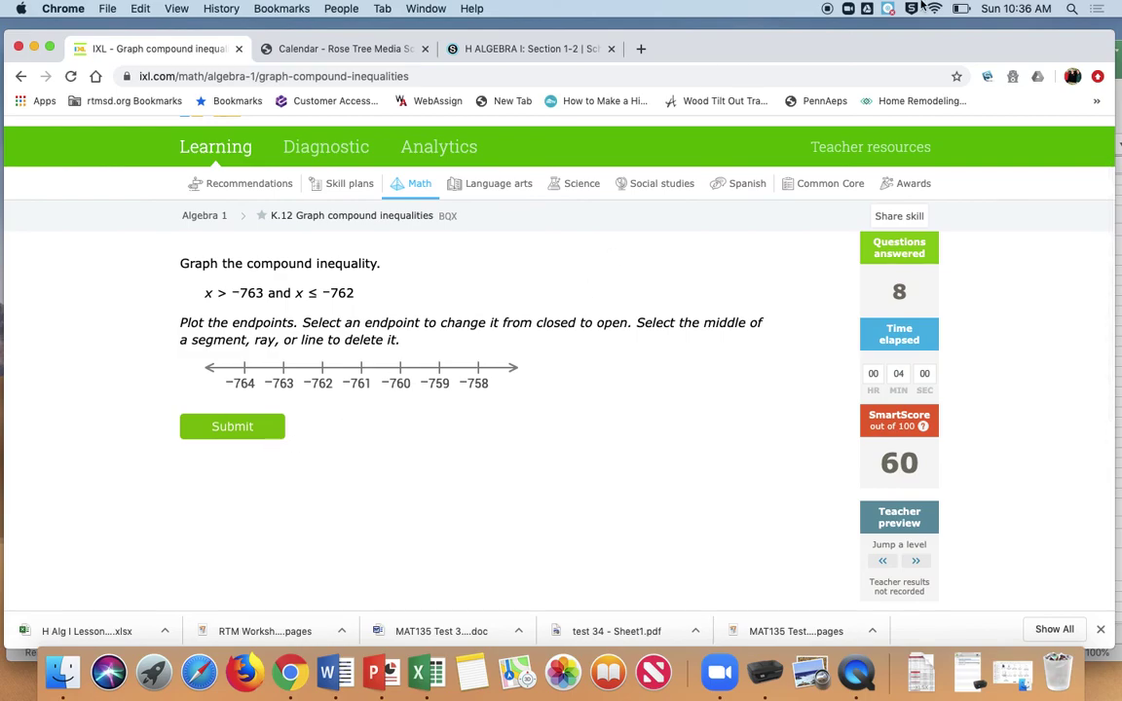